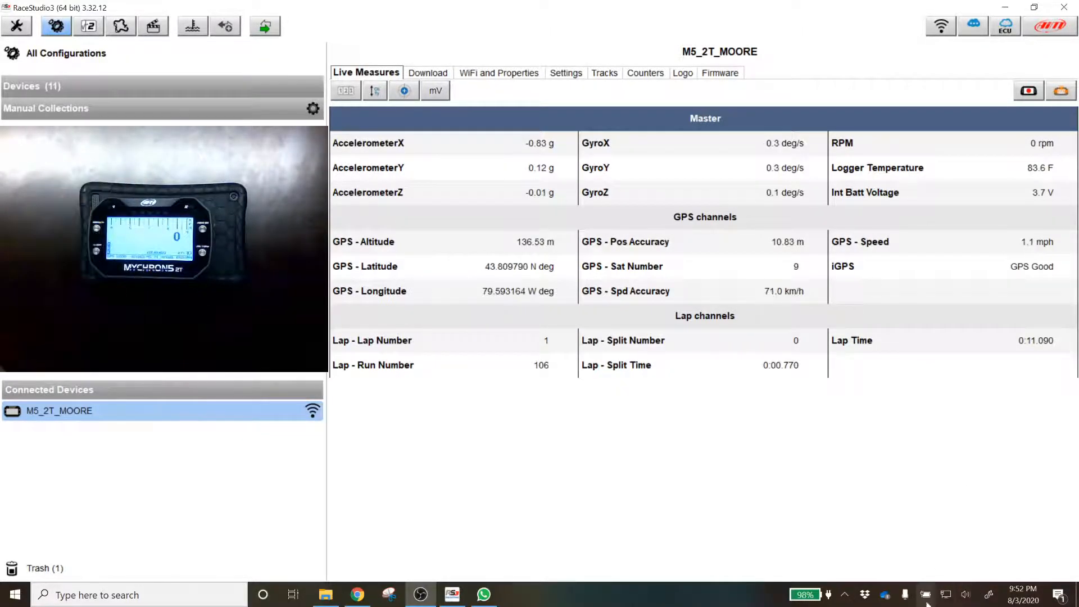
# - Open the connected MyChron device's list of recorded sessions and select all three COLARADO sessions
pyautogui.click(946, 595)
pyautogui.click(629, 487)
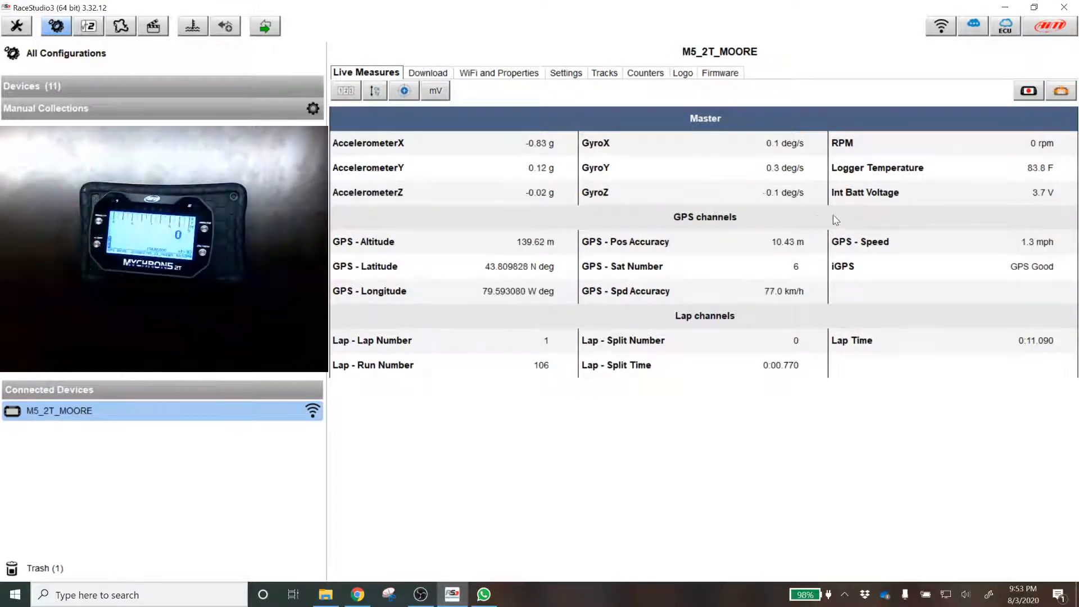
pyautogui.click(441, 75)
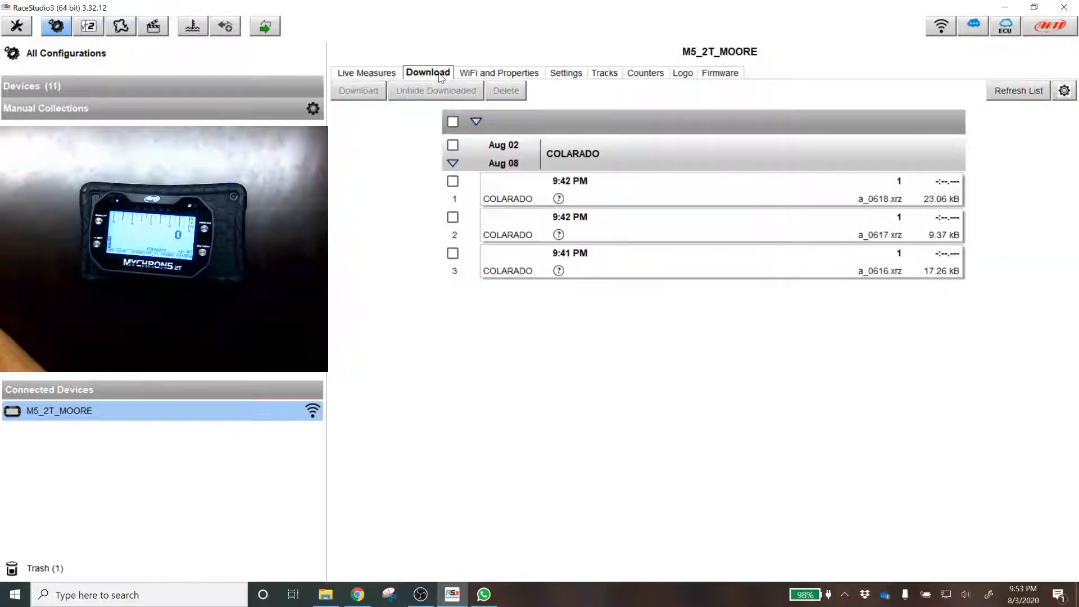
pyautogui.click(55, 28)
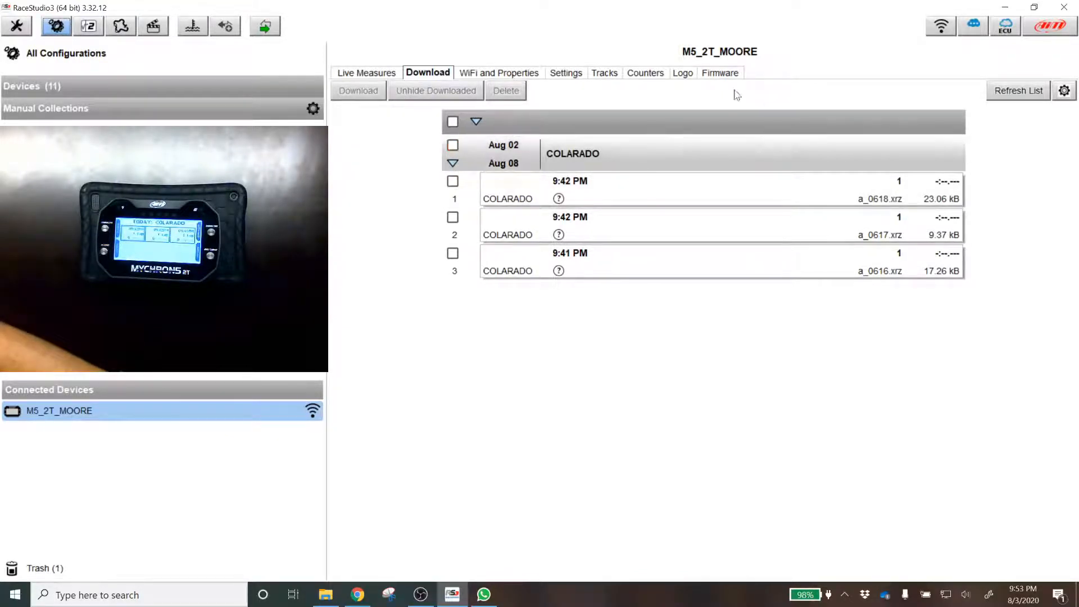
pyautogui.click(453, 145)
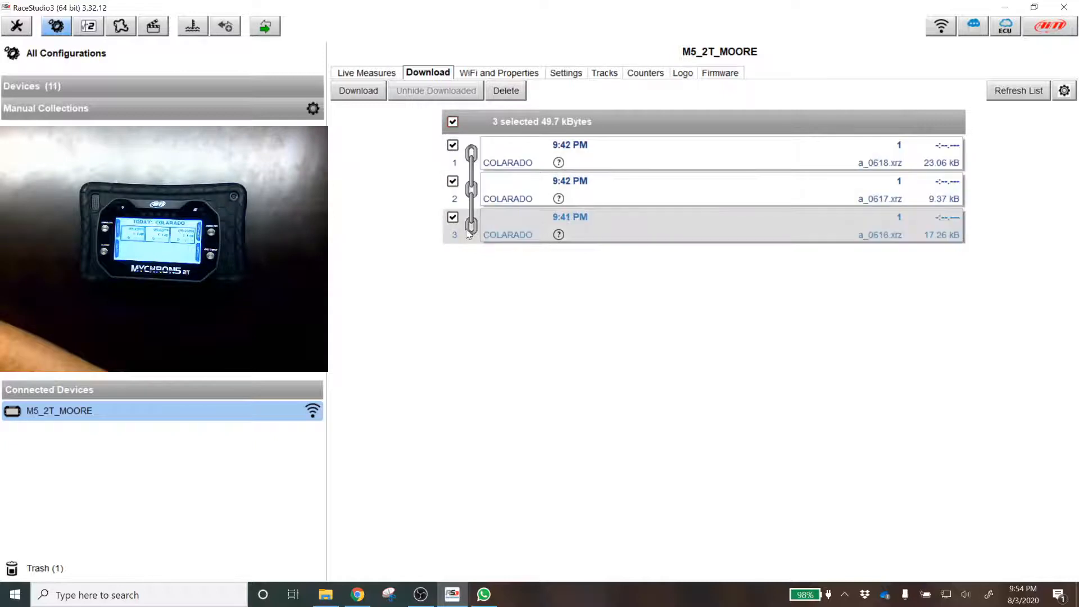
pyautogui.click(453, 123)
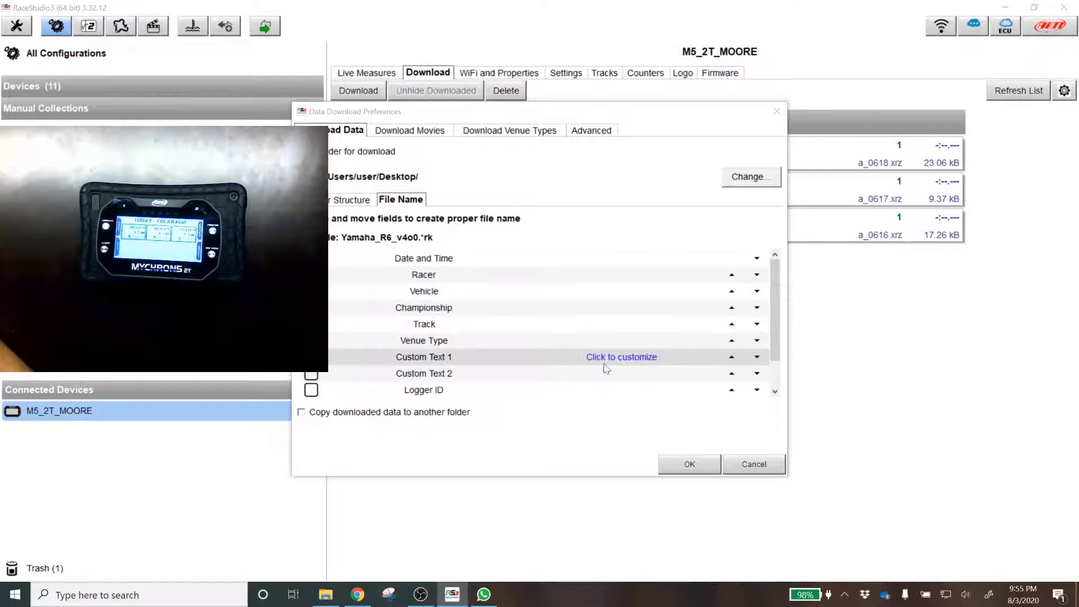
# - Set Custom Text 1 of the download file name to "Test_Mychron" and accept the download preferences
pyautogui.click(641, 362)
pyautogui.write('Te')
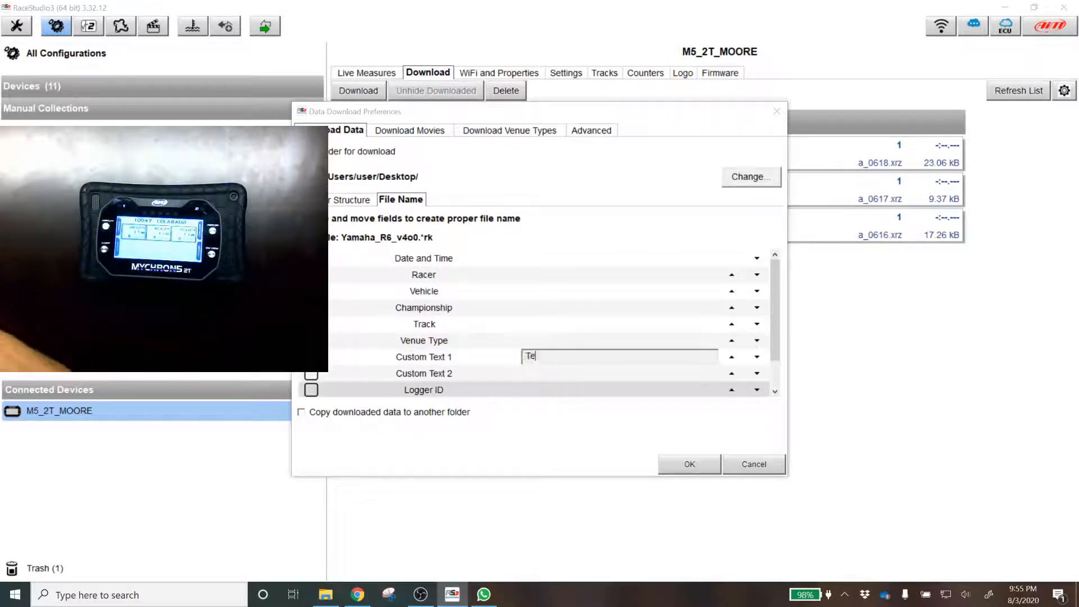
pyautogui.write('st_My')
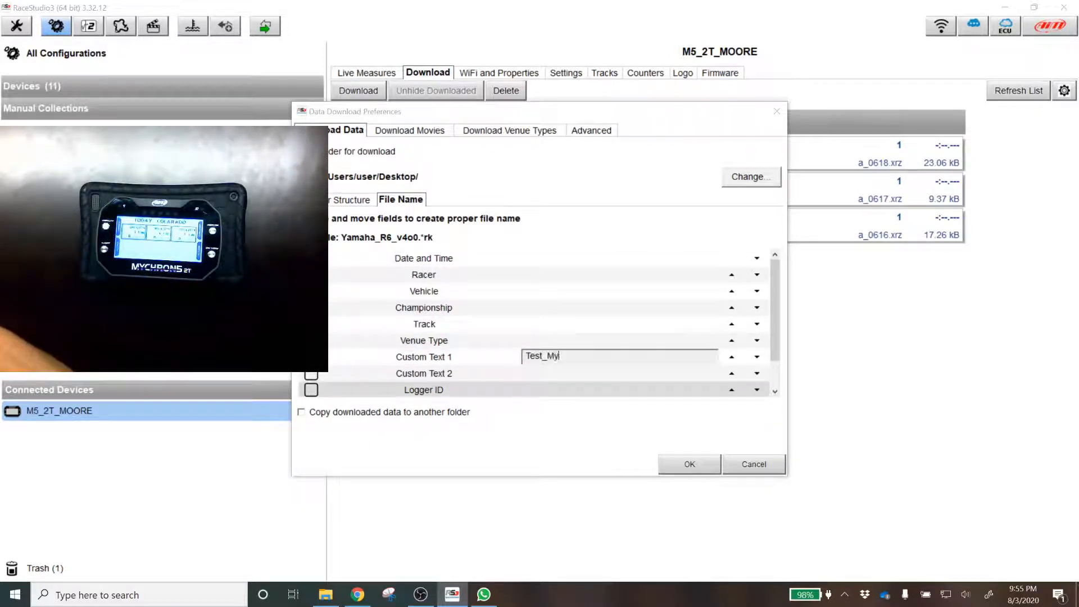
pyautogui.write('chron_Da')
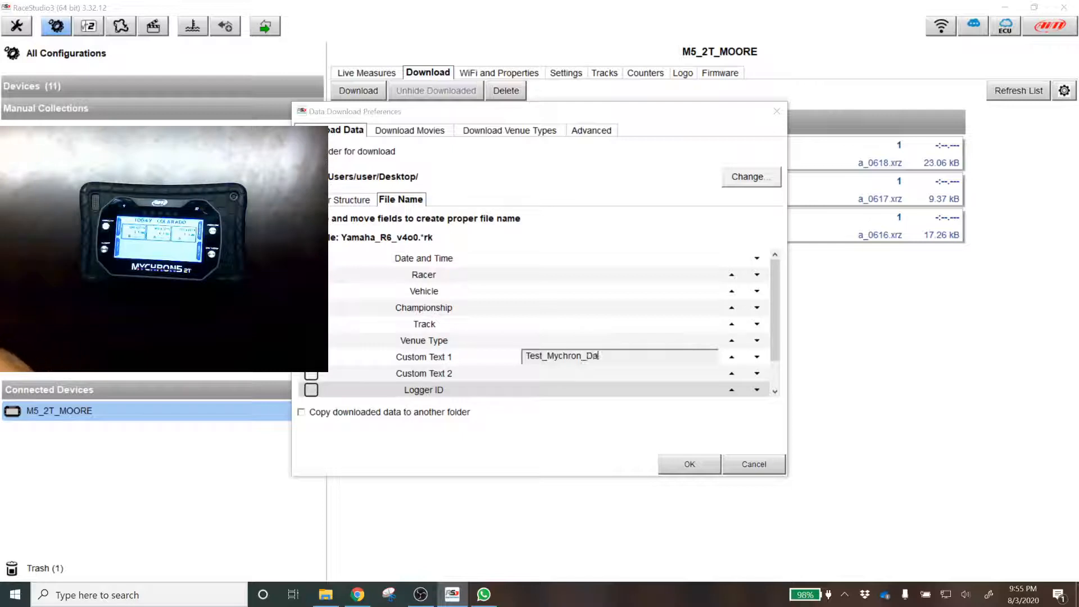
pyautogui.press('BackSpace')
pyautogui.press('BackSpace')
pyautogui.press('BackSpace')
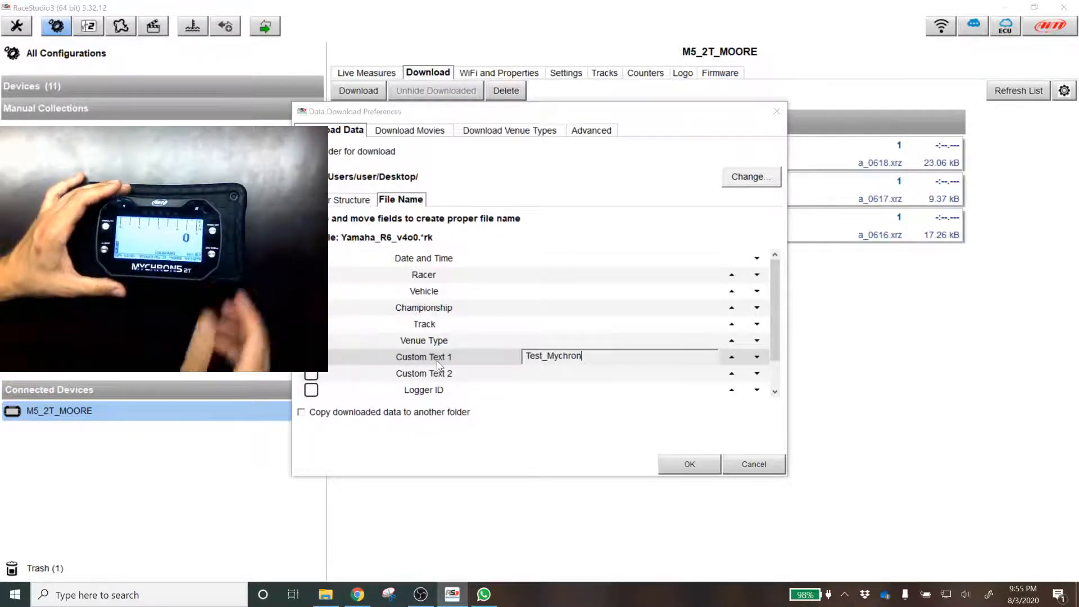
pyautogui.hotkey('ctrl', 'a')
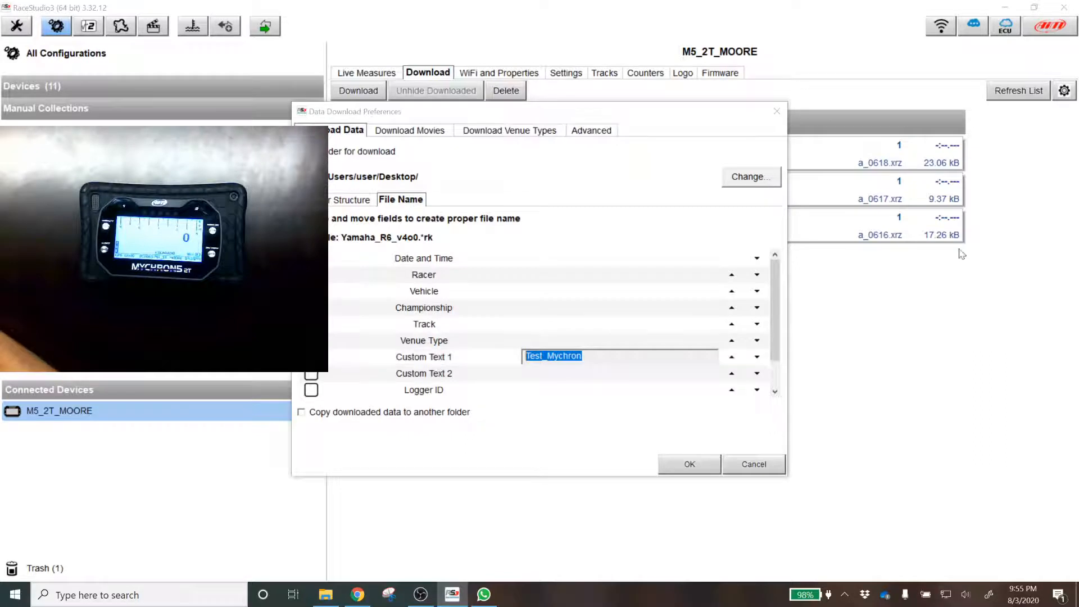
pyautogui.click(632, 363)
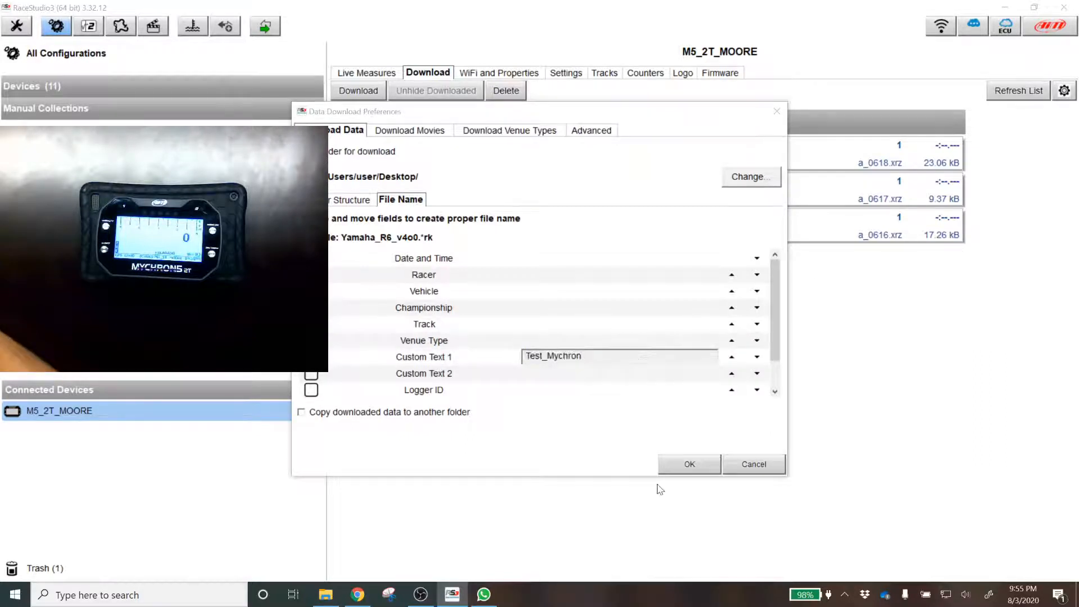
pyautogui.click(690, 464)
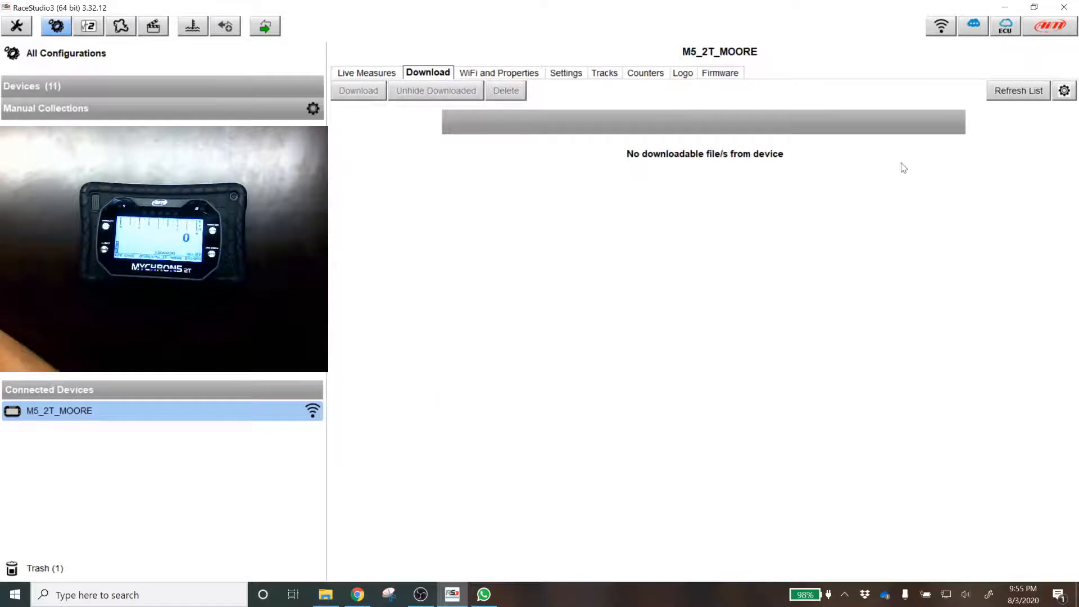
# - Refresh the session list and start downloading the three sessions with the venue type Qualifying testing
pyautogui.click(1007, 94)
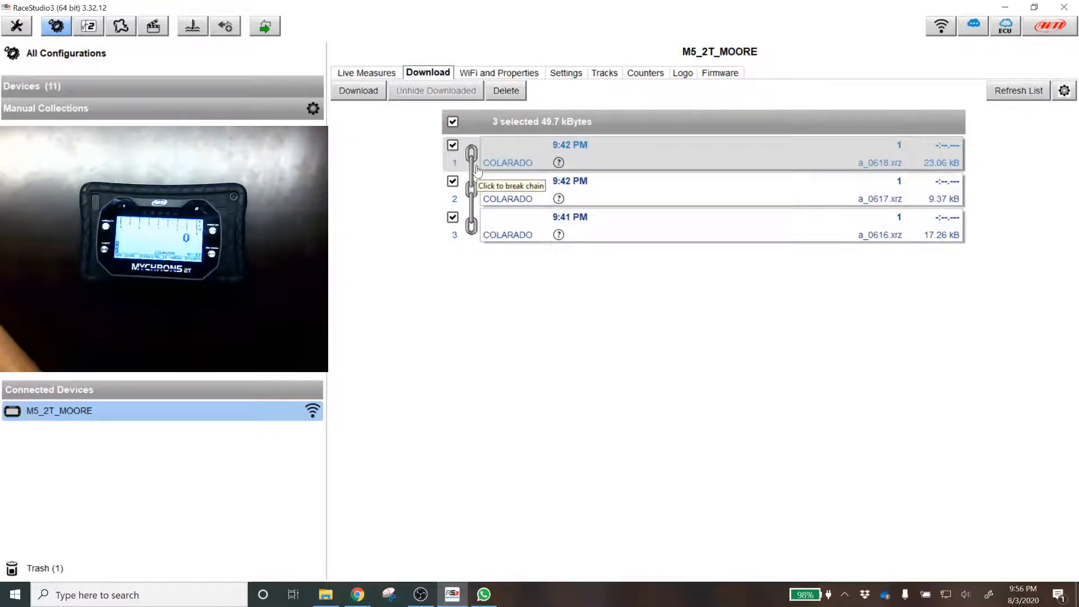
pyautogui.click(356, 94)
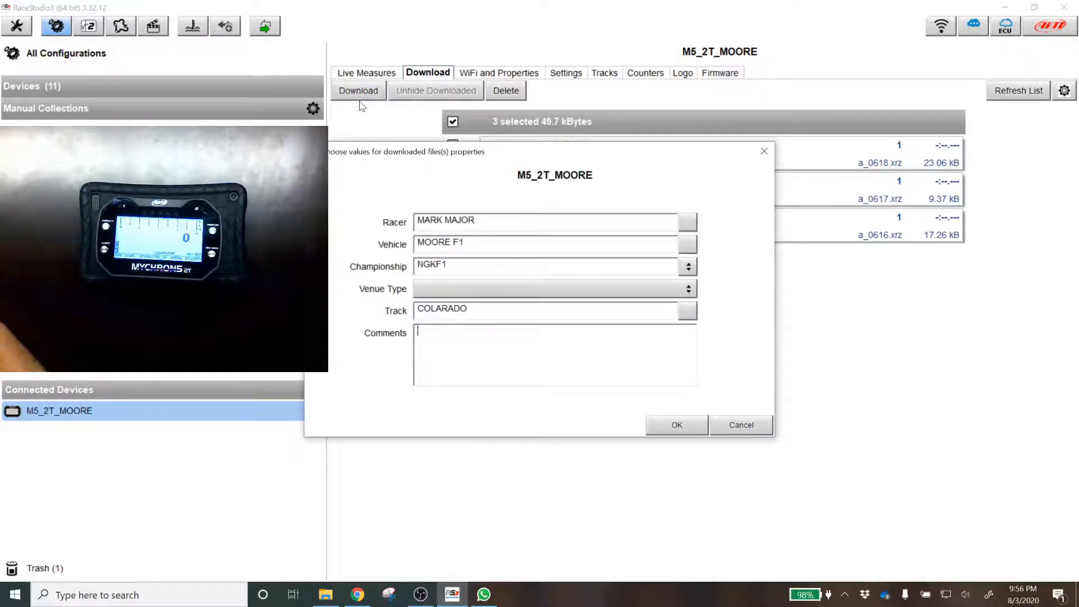
pyautogui.moveTo(523, 151); pyautogui.dragTo(617, 114)
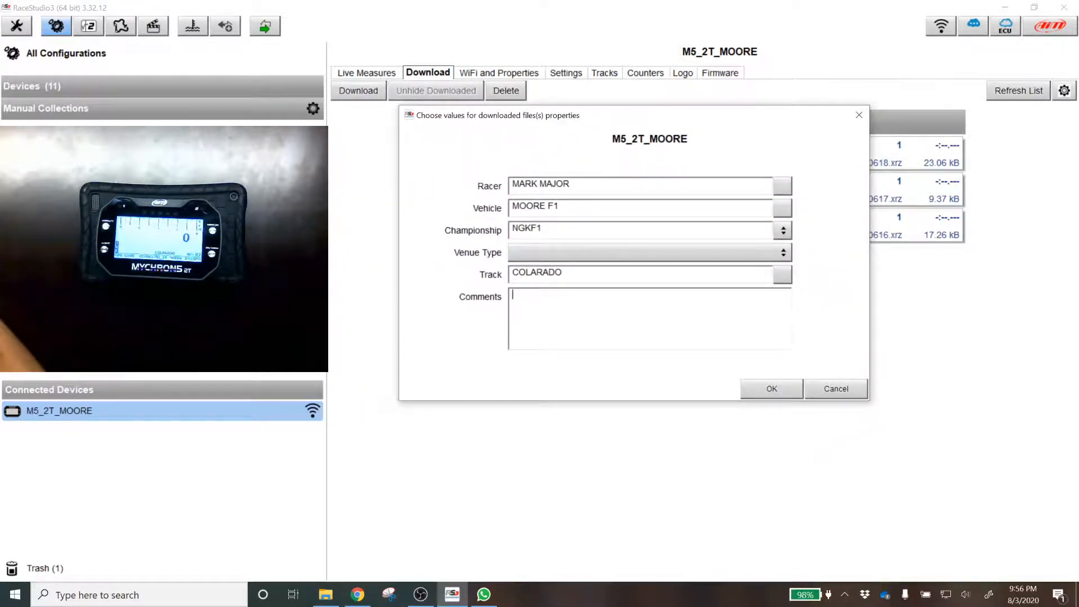
pyautogui.click(555, 254)
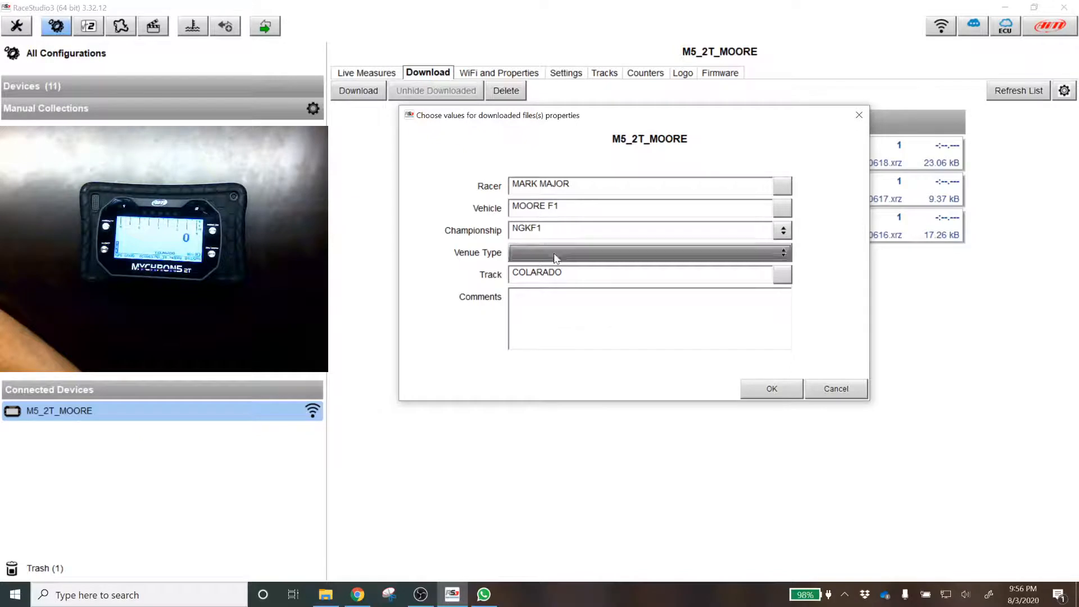
pyautogui.click(556, 288)
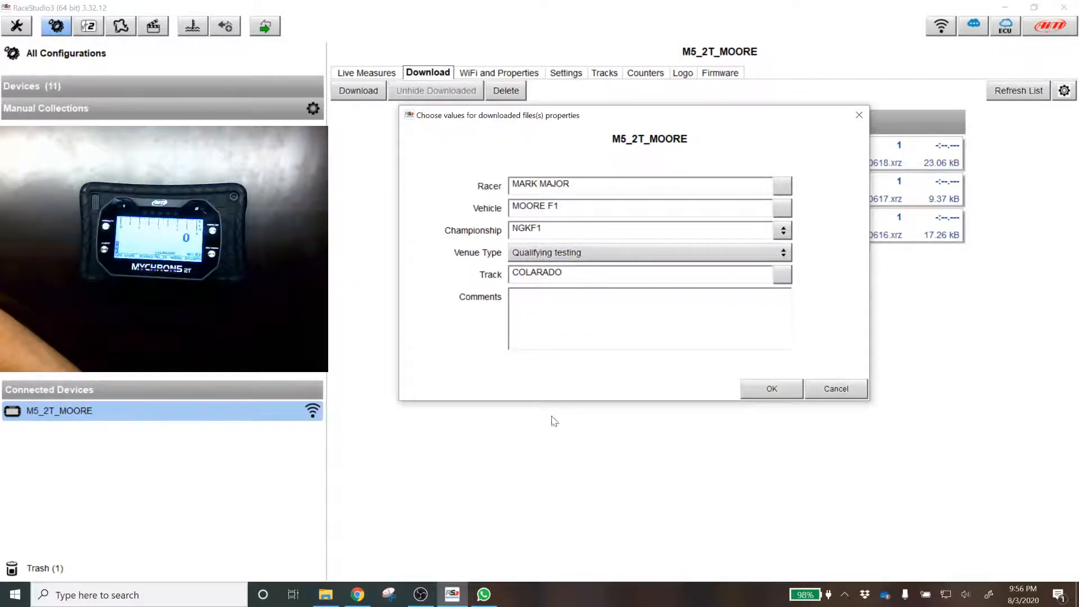
# - Enter the comment "Generic Data File" for the sessions being downloaded
pyautogui.click(514, 296)
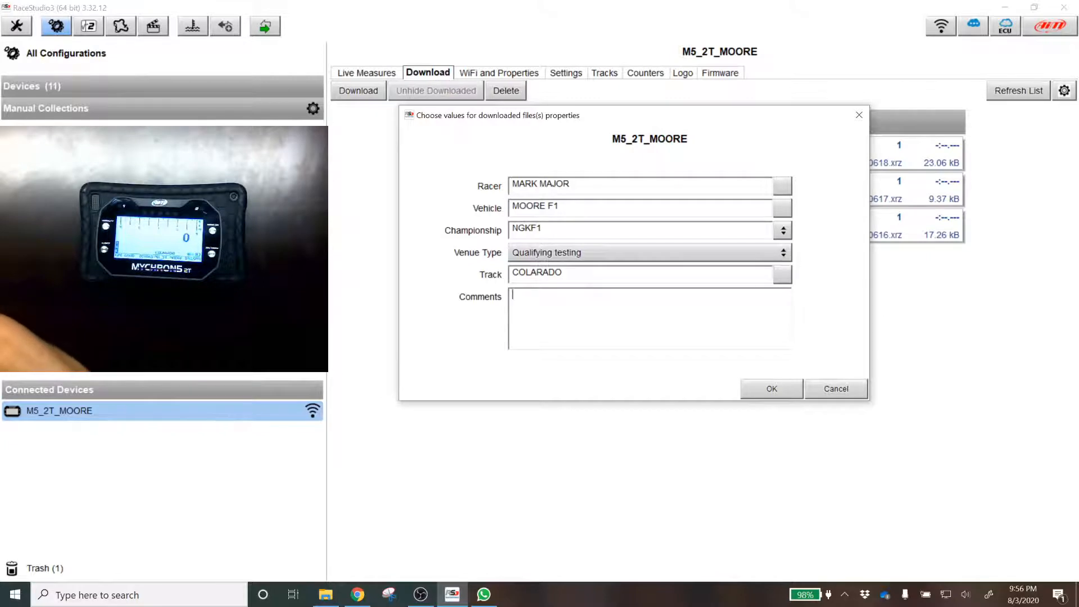
pyautogui.write('Gener')
pyautogui.write('ic Data F')
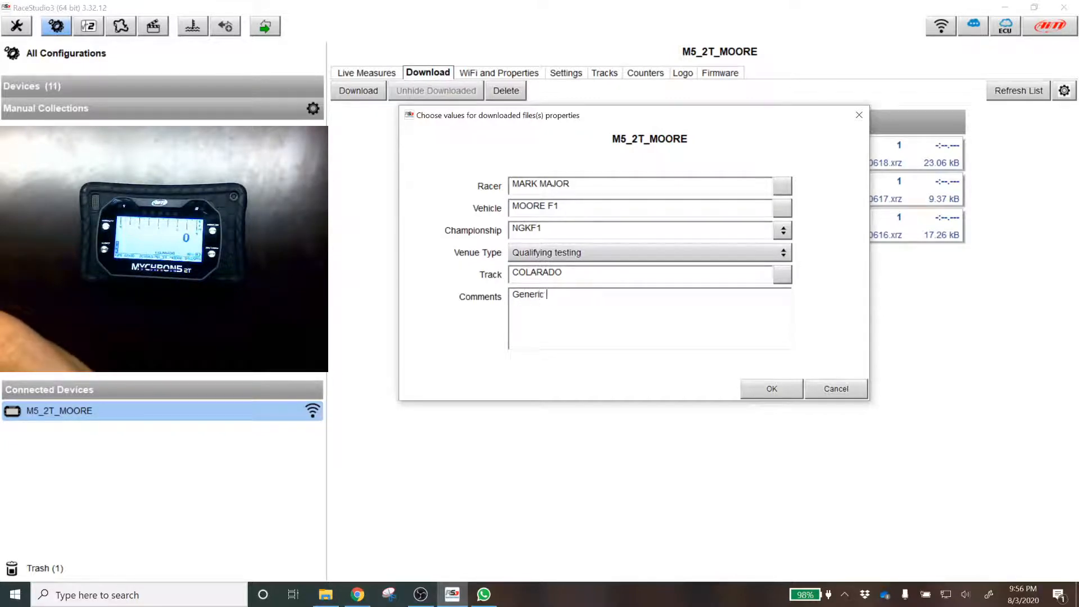
pyautogui.write('ile')
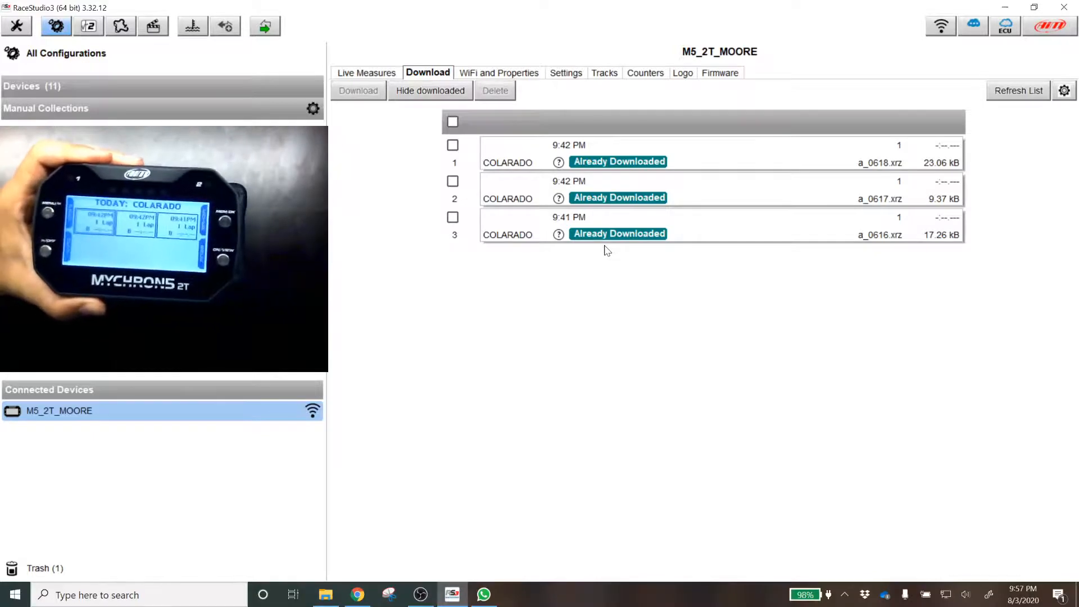
pyautogui.click(1072, 90)
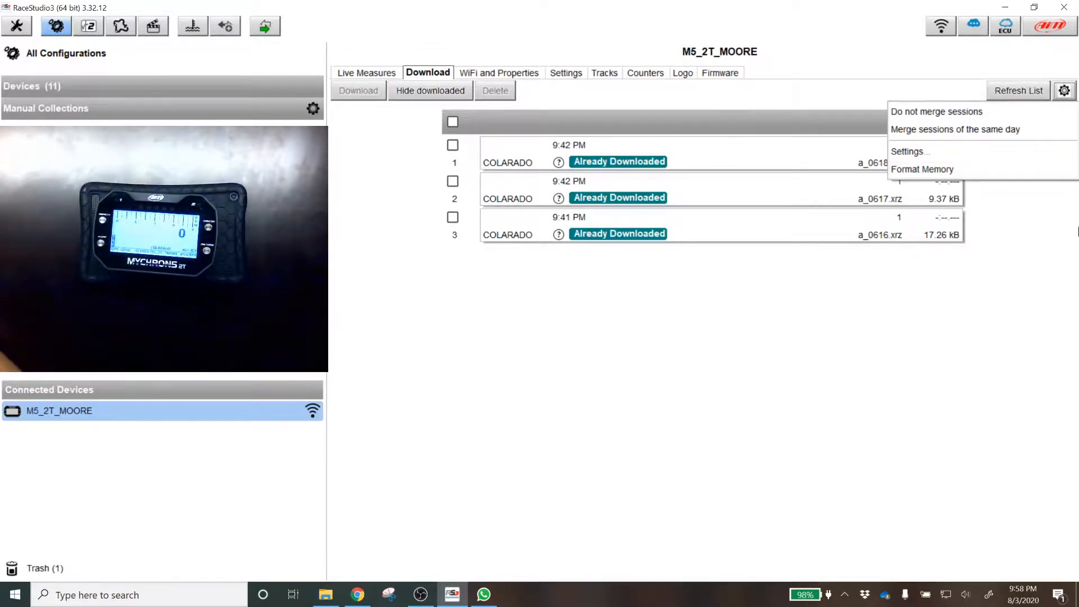
pyautogui.click(956, 292)
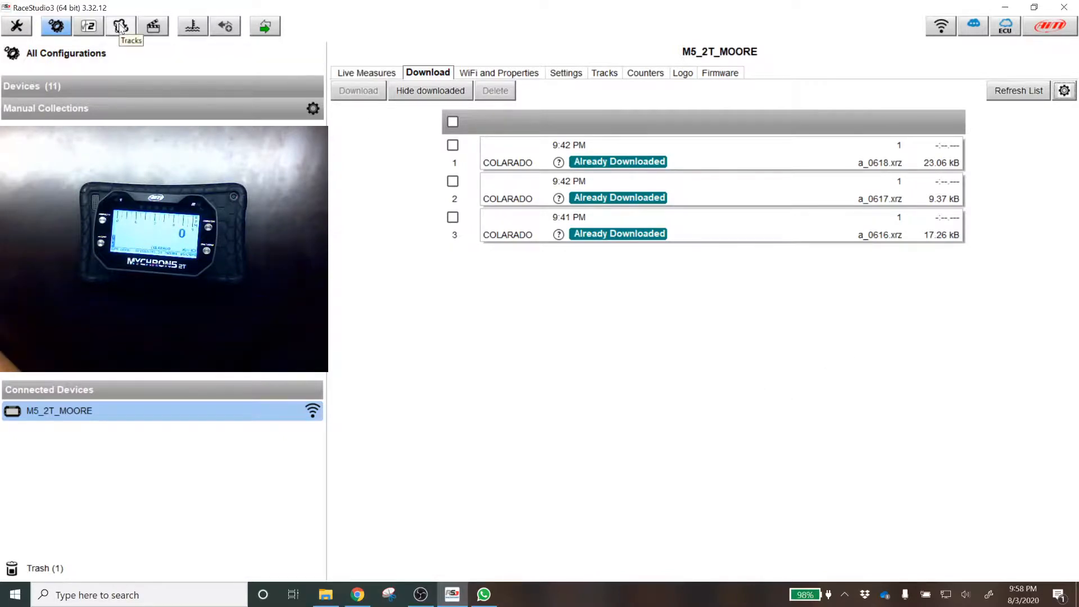
# - Show the Windows desktop and open the 2020-08-03 folder that holds the downloaded session files
pyautogui.click(1078, 600)
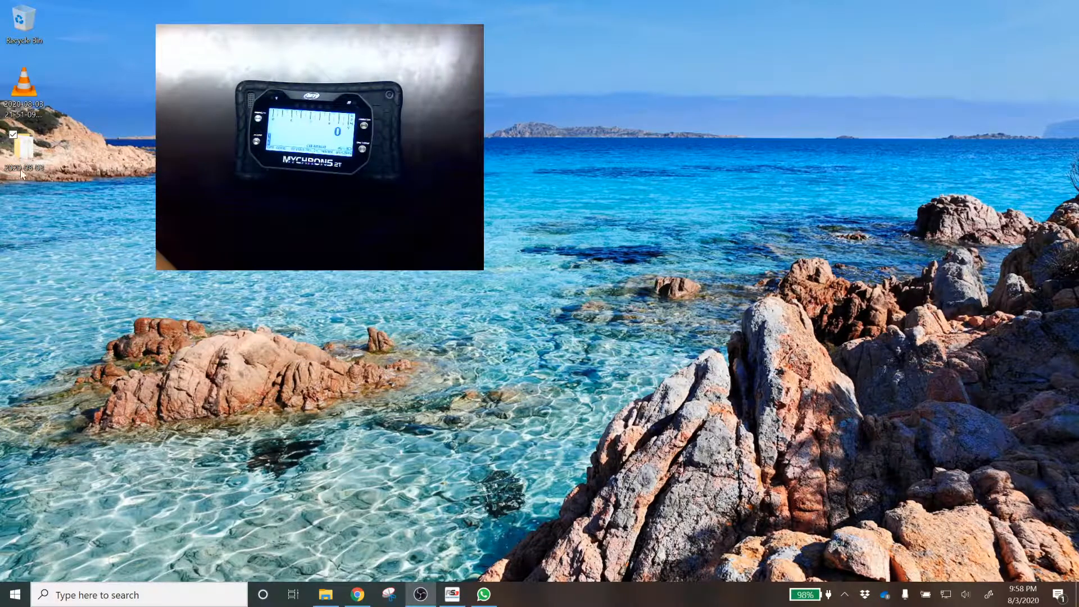
pyautogui.click(39, 154)
pyautogui.doubleClick(39, 154)
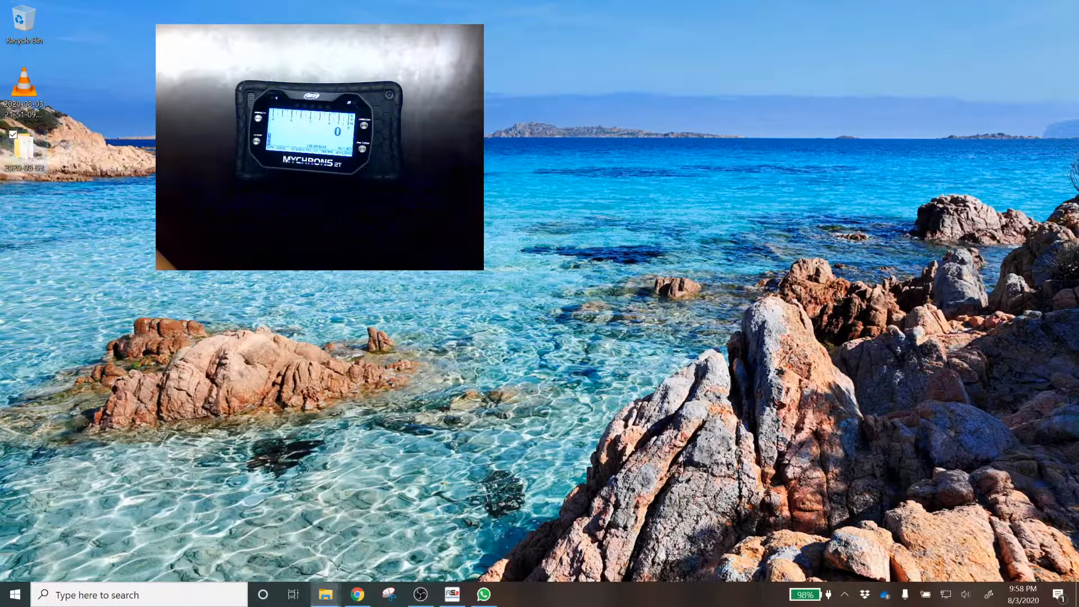
pyautogui.moveTo(342, 312); pyautogui.dragTo(301, 247)
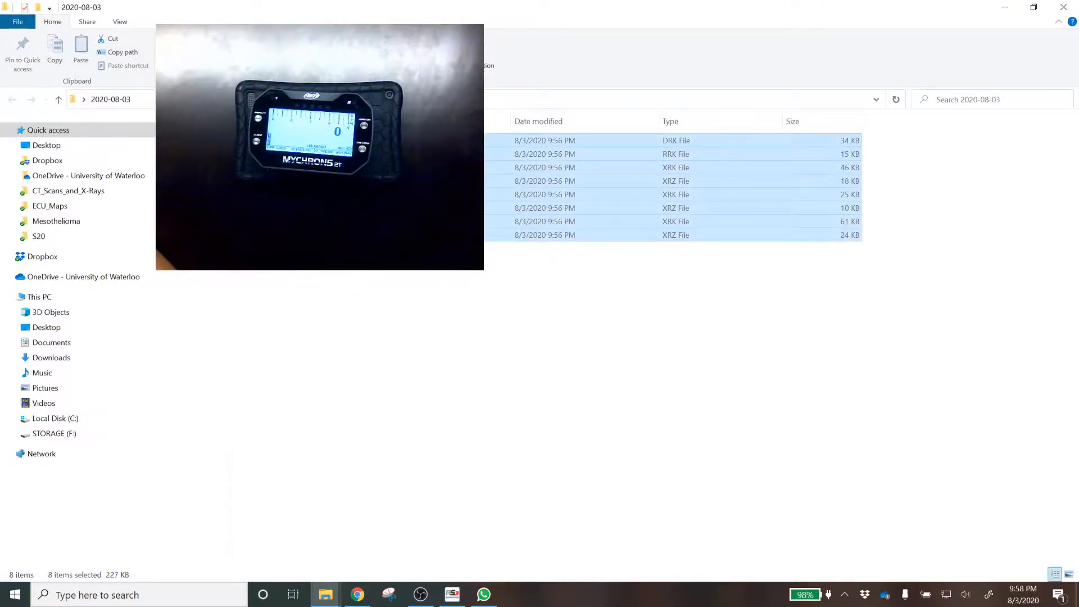
pyautogui.click(410, 299)
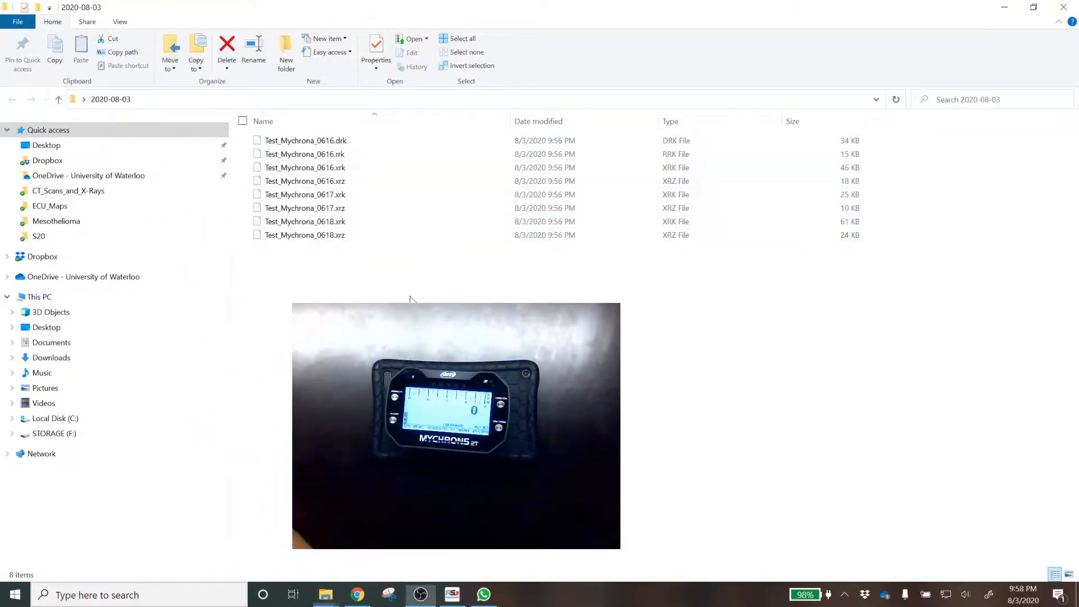
pyautogui.moveTo(410, 299); pyautogui.dragTo(338, 147)
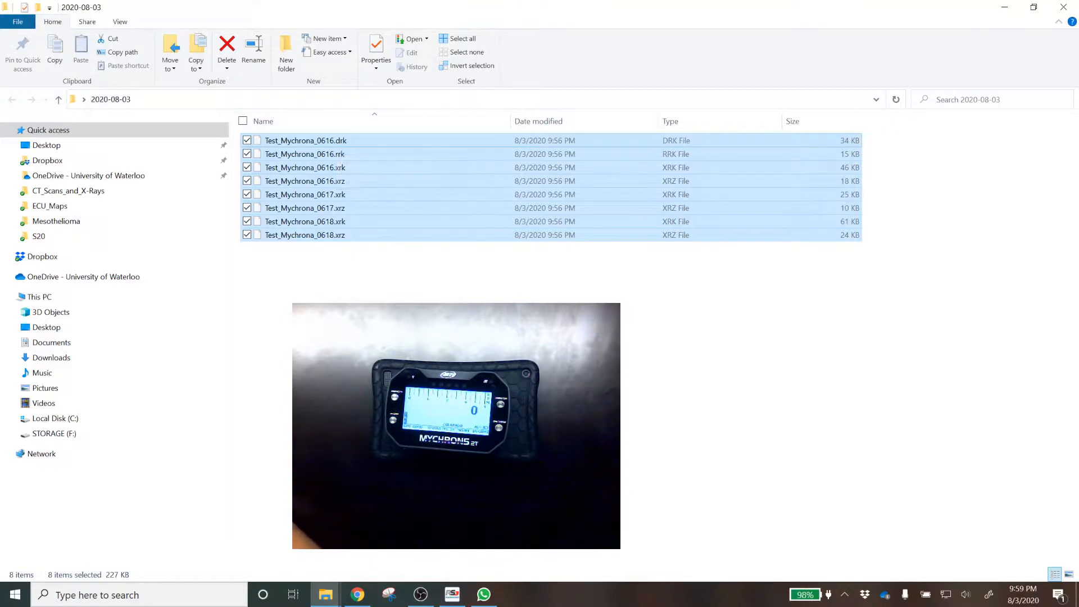
pyautogui.click(413, 293)
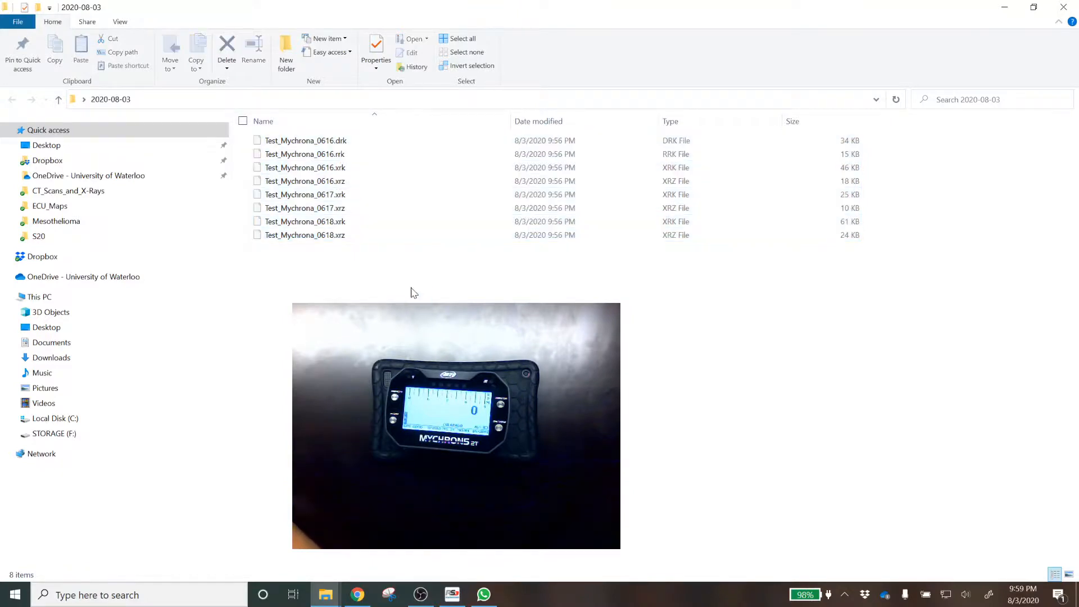
# - Select all eight Test_Mychrona files in the 2020-08-03 folder and bring up the available Send to destinations
pyautogui.click(333, 237)
pyautogui.hotkey('shift', 'Up')
pyautogui.hotkey('shift', 'Up')
pyautogui.hotkey('shift', 'Up')
pyautogui.hotkey('shift', 'Up')
pyautogui.hotkey('shift', 'Up')
pyautogui.hotkey('shift', 'Up')
pyautogui.hotkey('shift', 'Up')
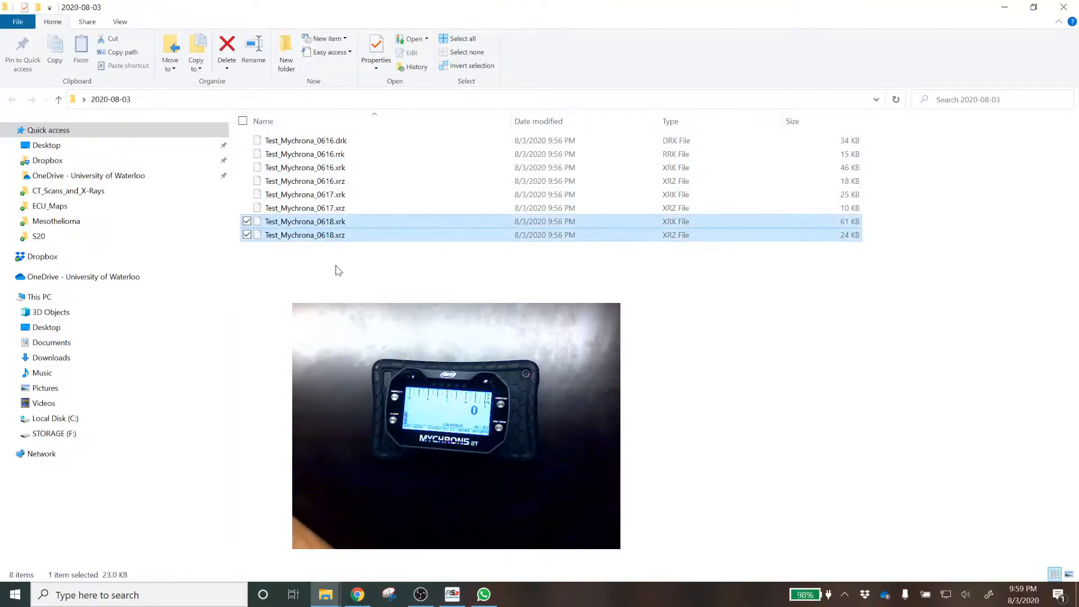
pyautogui.rightClick(327, 139)
pyautogui.moveTo(287, 279)
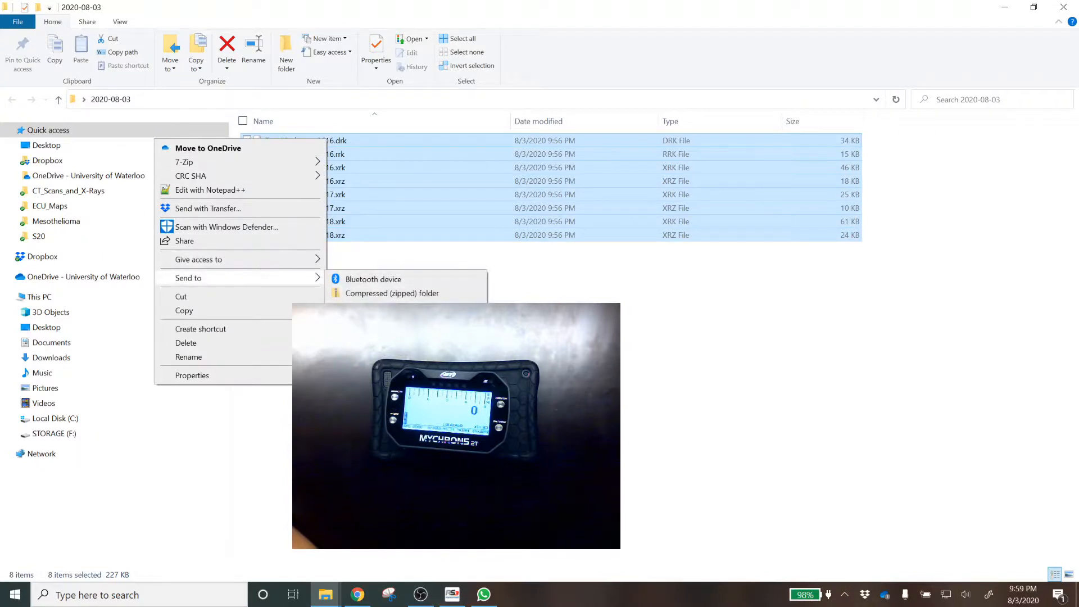